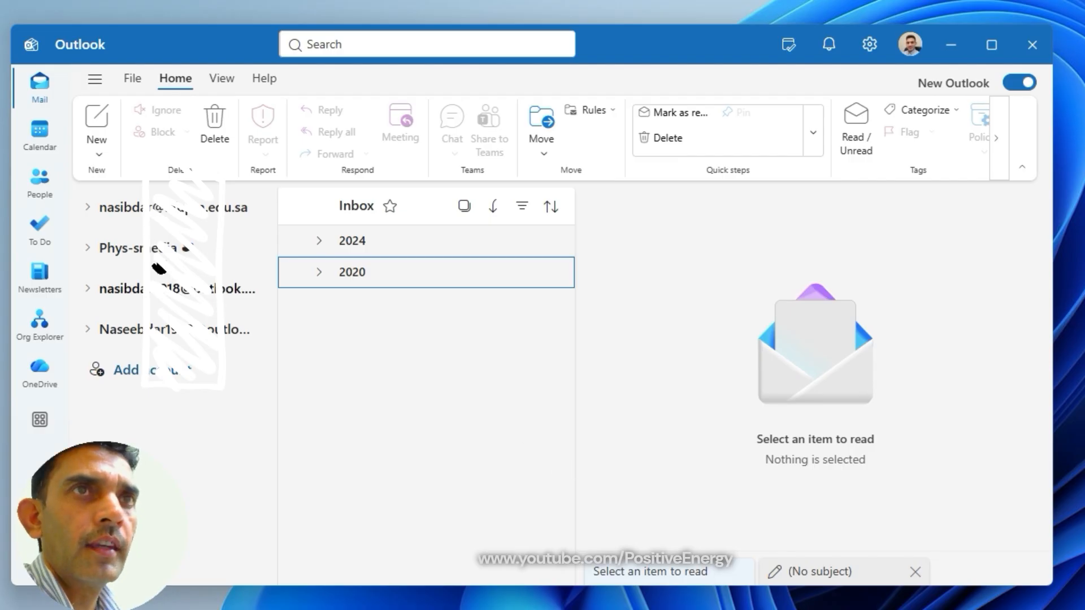
Start a new email in its own window and insert a poll in the message body
left_click(106, 144)
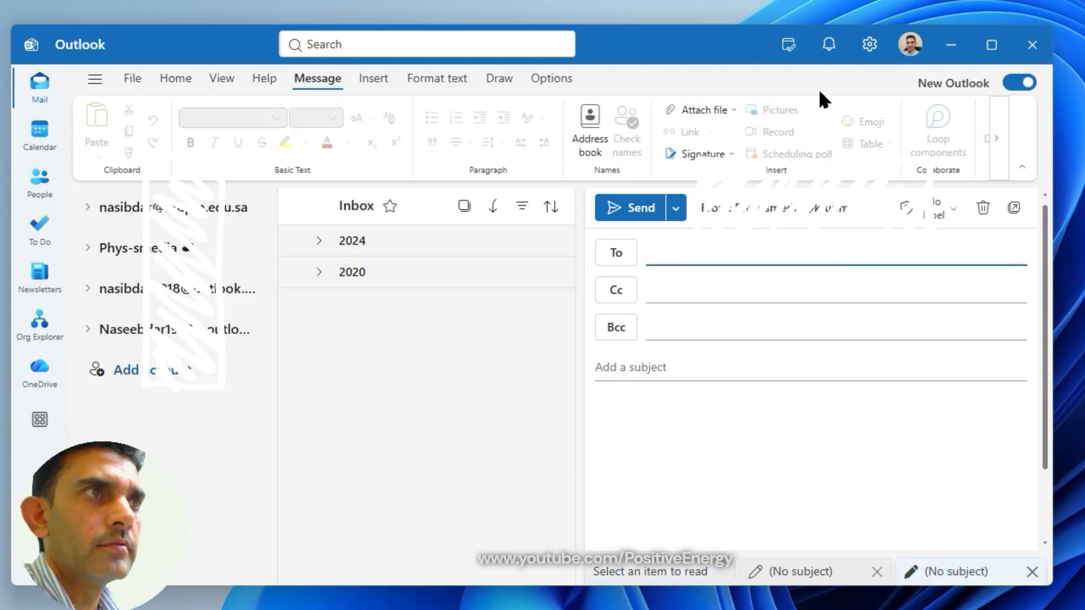
left_click(1014, 207)
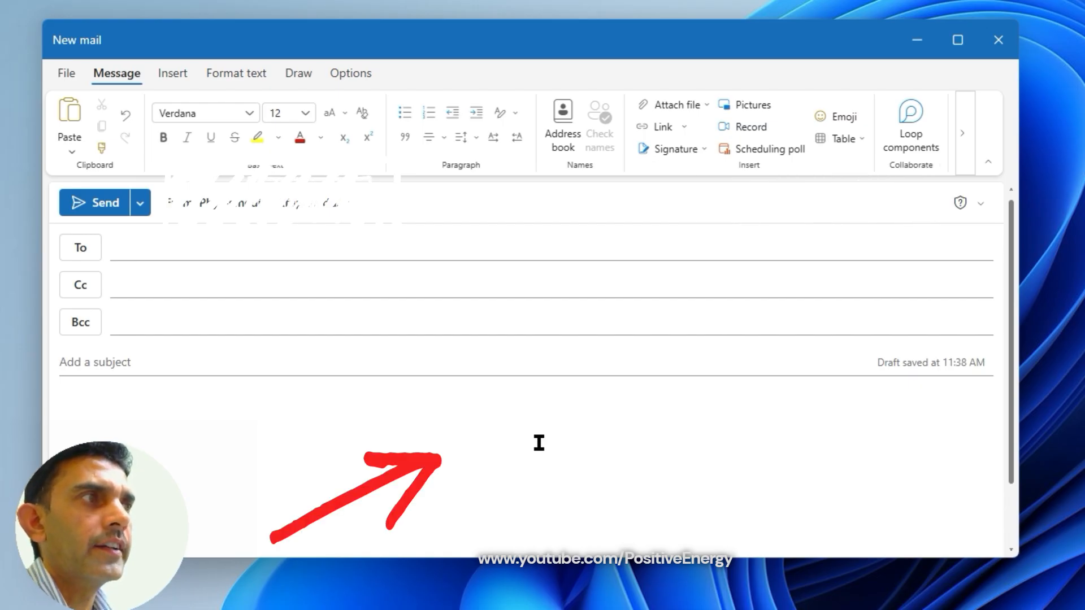
left_click(518, 432)
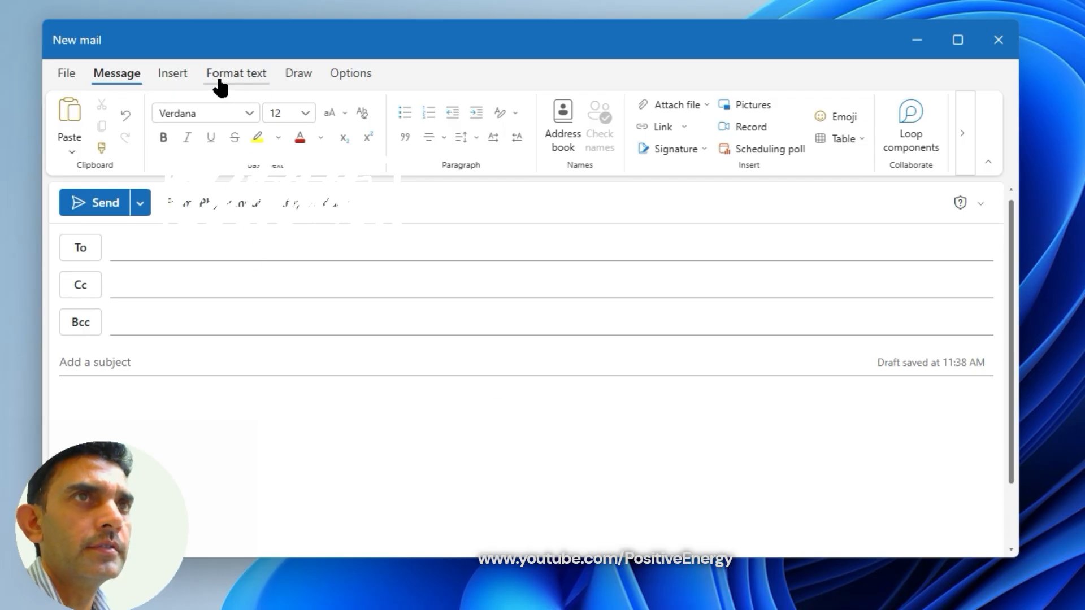
left_click(185, 77)
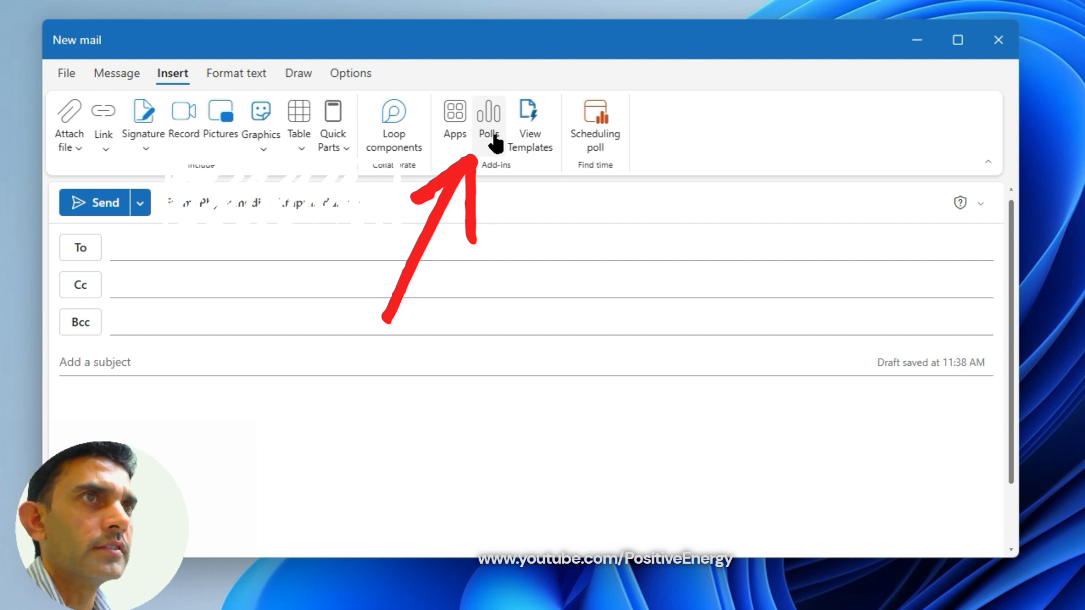
left_click(492, 139)
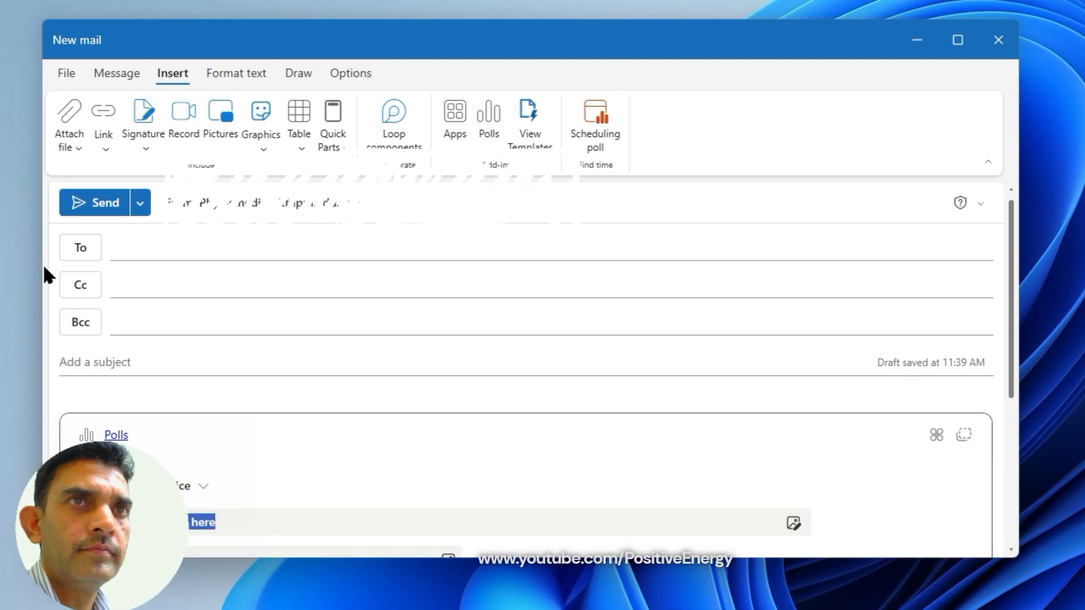
Replace the poll's placeholder question with "Which AI tool do you think is the best?"
scroll(455, 364, "up", 1)
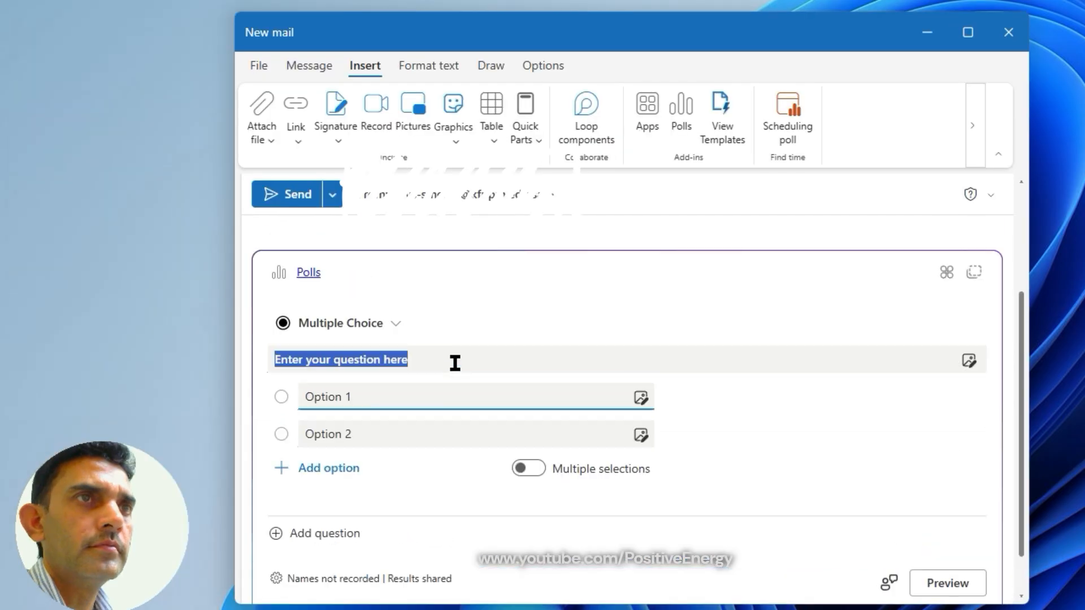
scroll(453, 359, "down", 2)
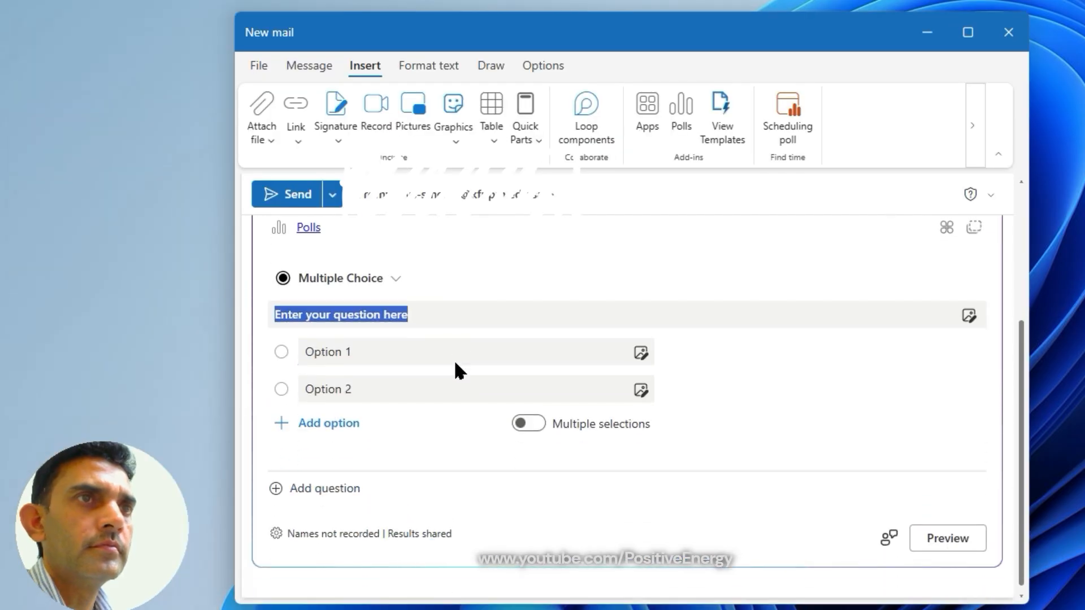
left_click(444, 323)
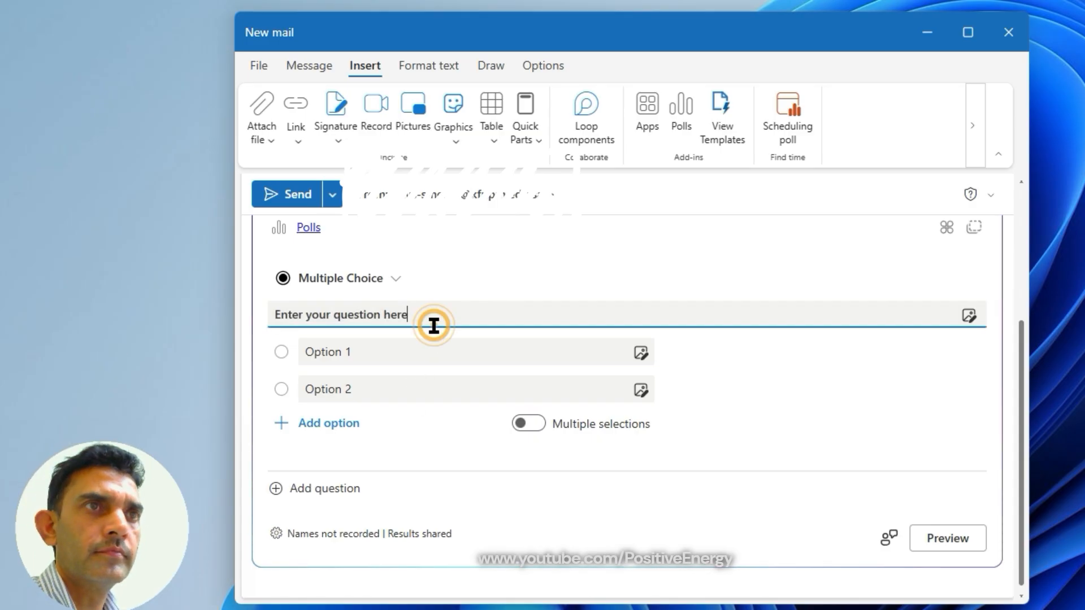
left_click_drag(415, 322, 269, 317)
type("Which AI tool do you think is the best?")
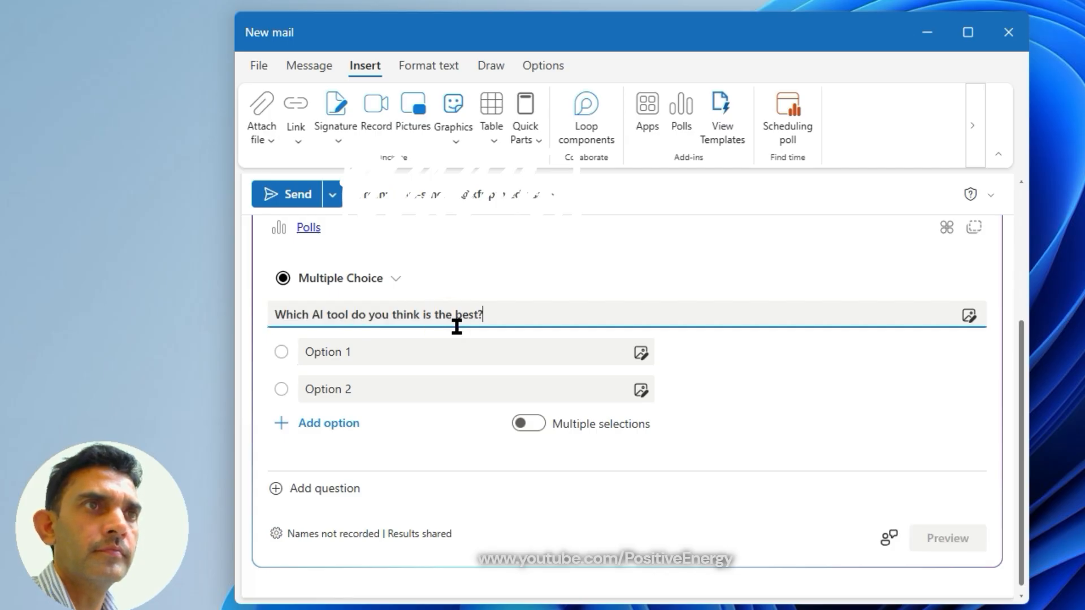
Fill in the poll's first two answer options as "Chatgpt" and "Gemini"
left_click(363, 359)
type("ChatGpt")
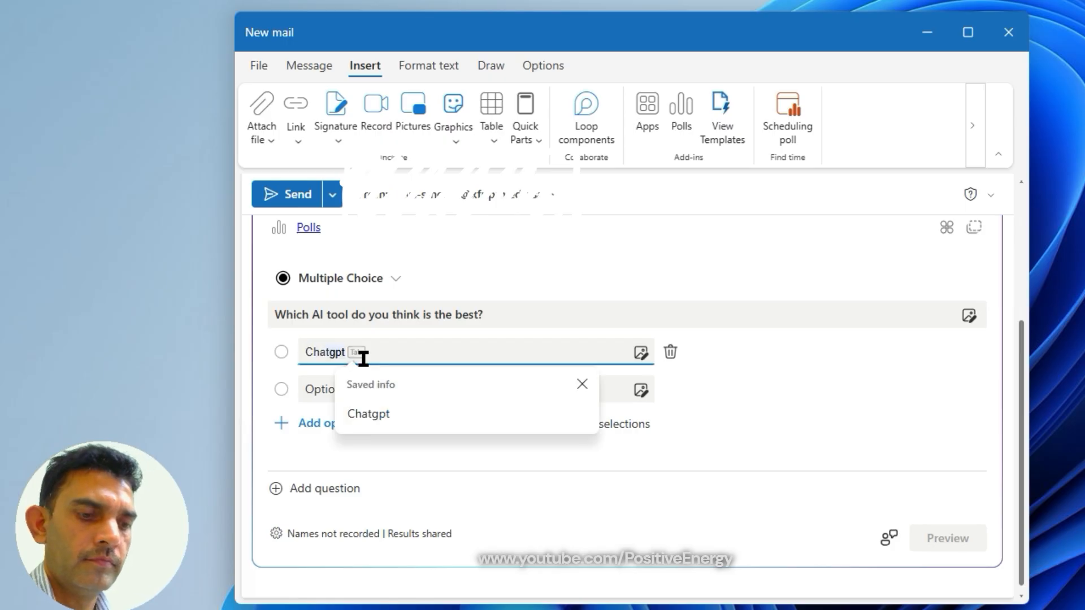
left_click(374, 412)
left_click(350, 389)
type("Gemini")
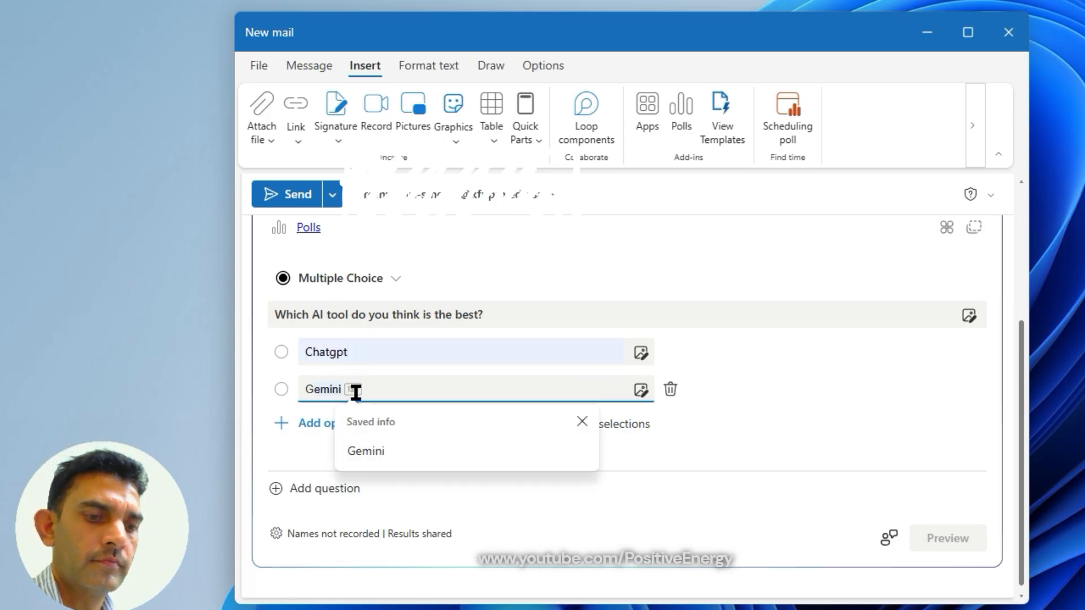
key("Escape")
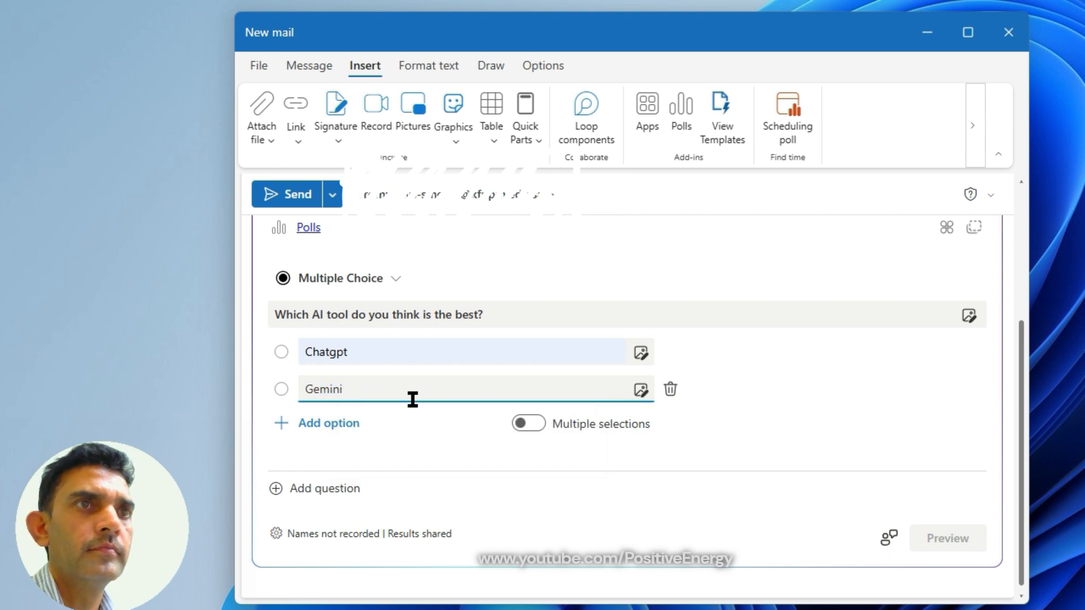
left_click(796, 403)
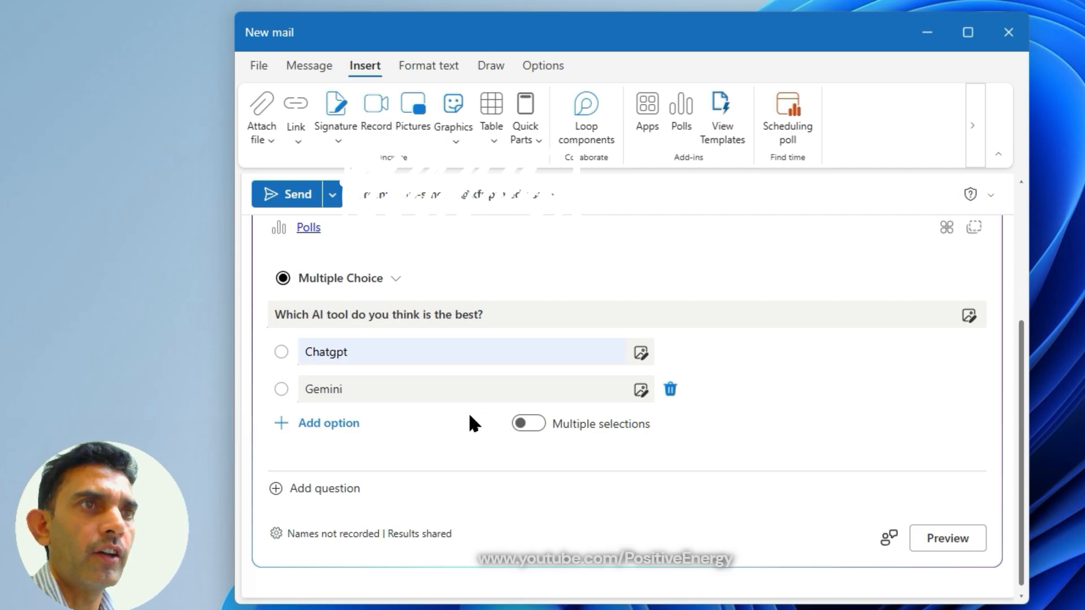
Add a third and a fourth answer option to the poll, named "copilot" and "claude"
left_click(340, 424)
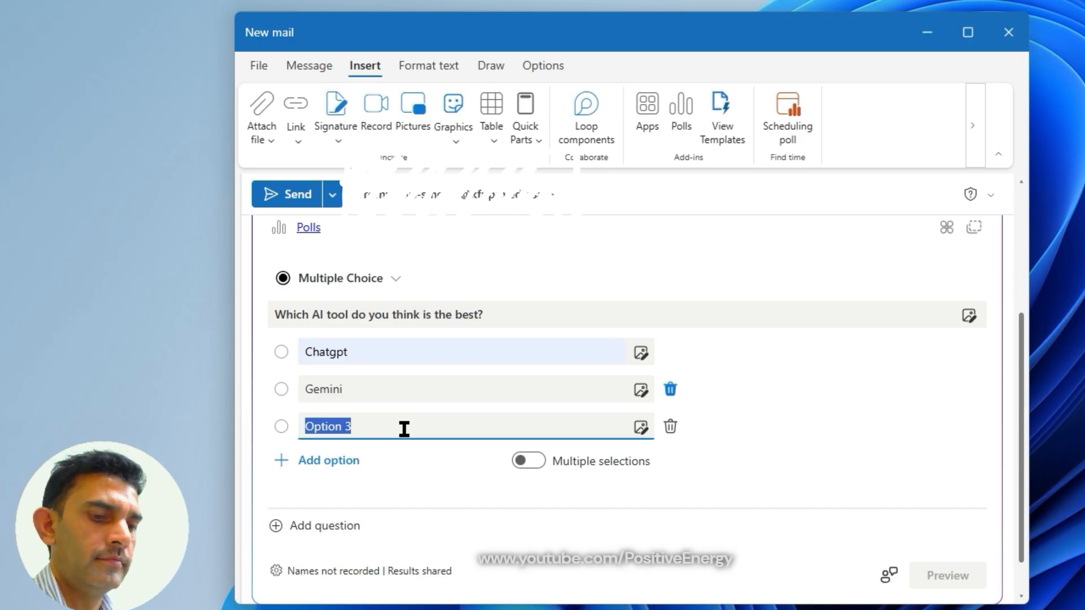
type("Copilot")
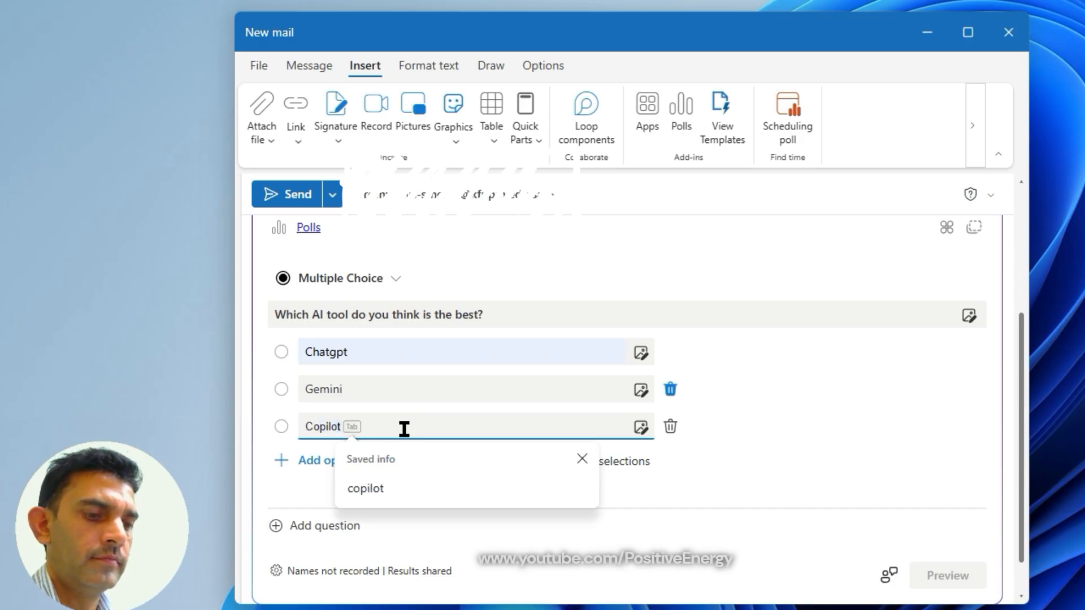
left_click(393, 487)
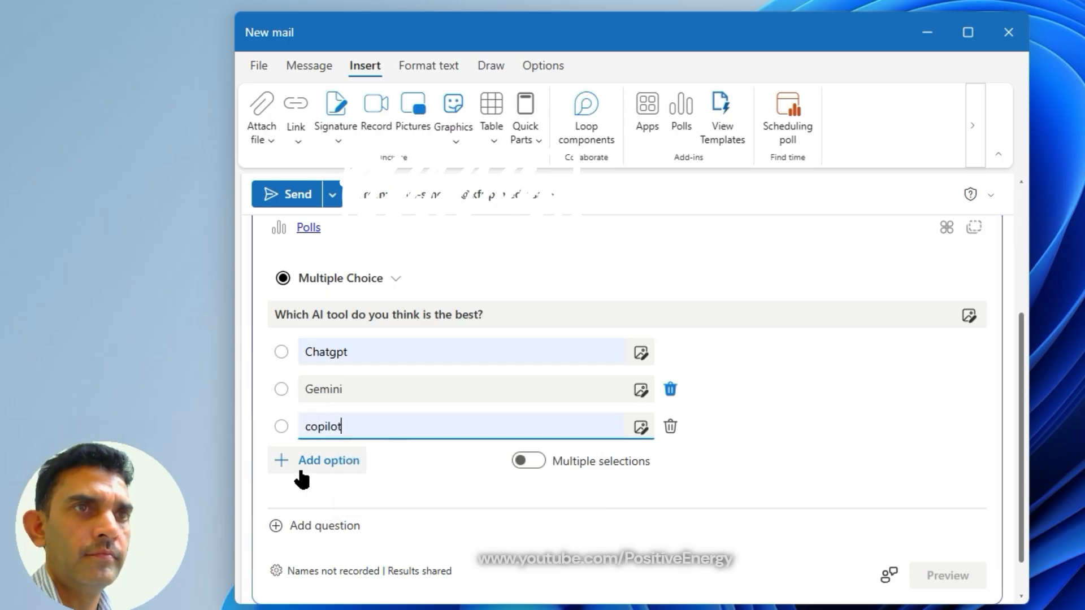
left_click(321, 463)
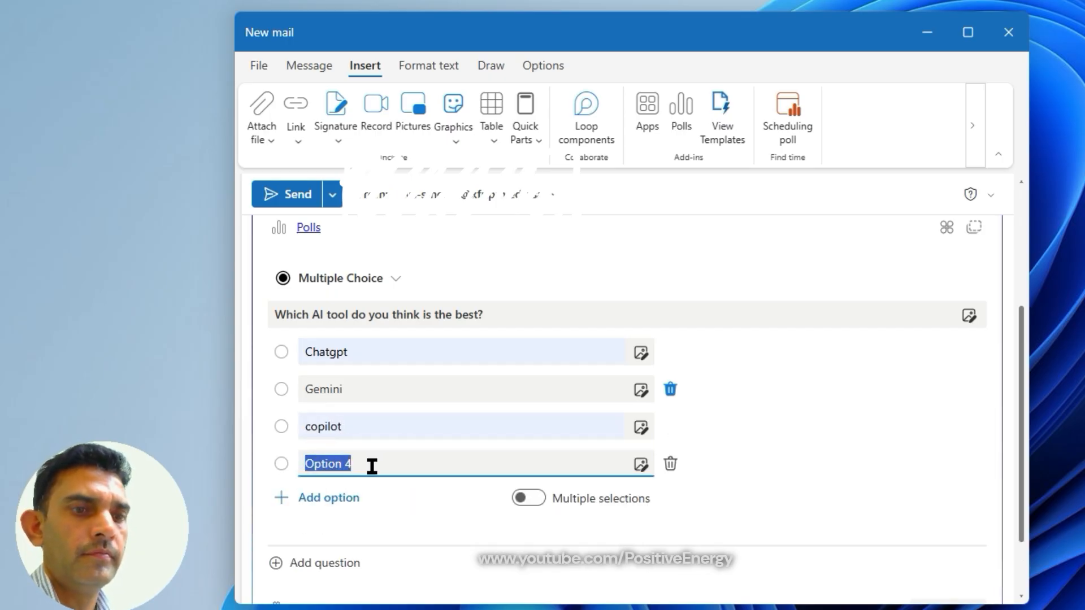
type("Claude")
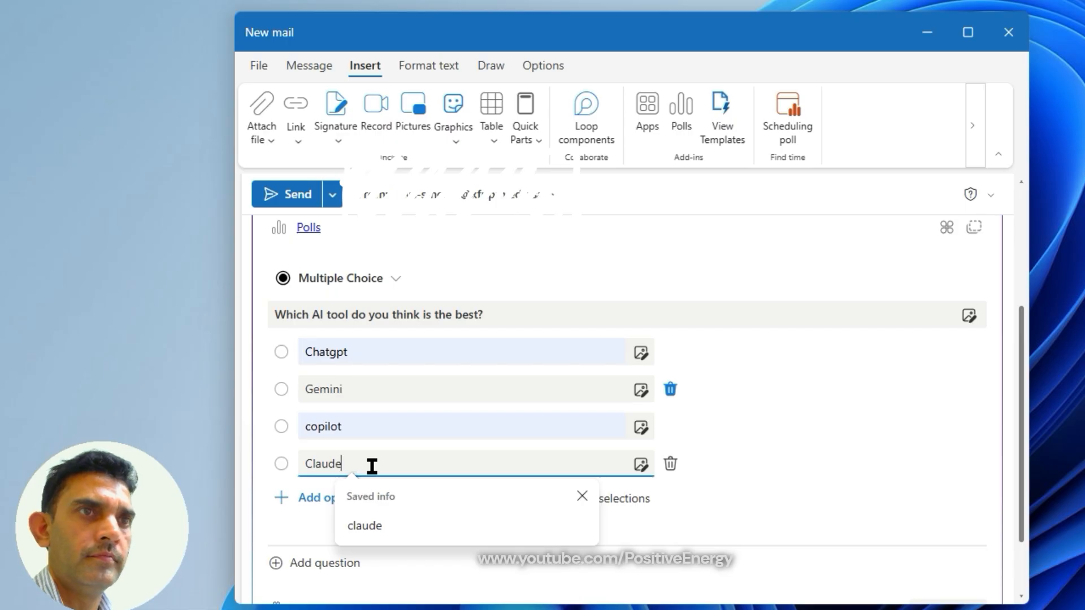
left_click(376, 525)
left_click(819, 427)
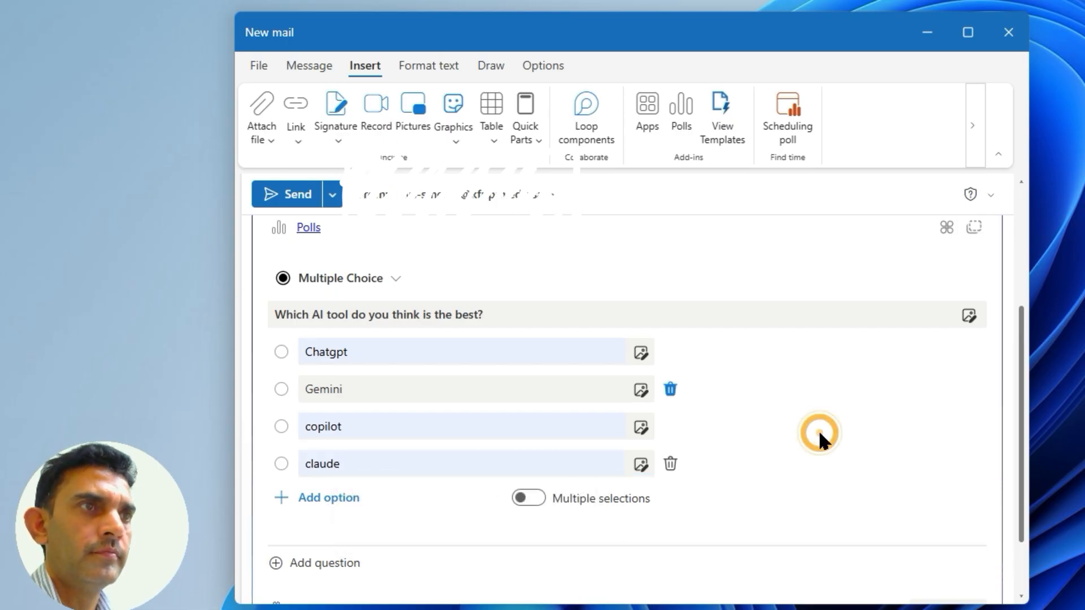
Allow multiple selections for the poll question and look over the whole poll
scroll(784, 435, "down", 2)
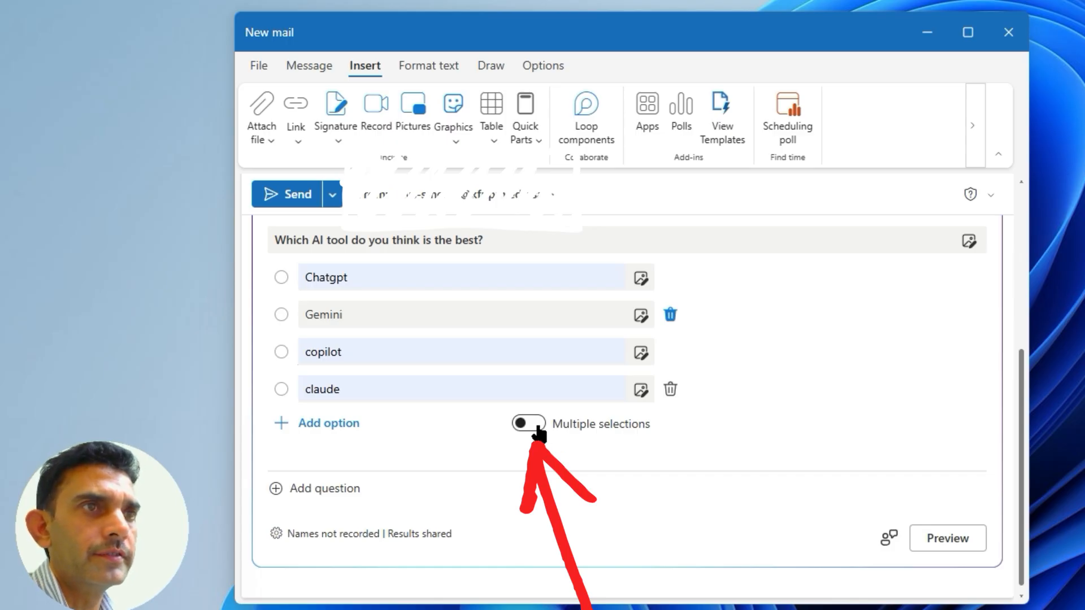
left_click(539, 433)
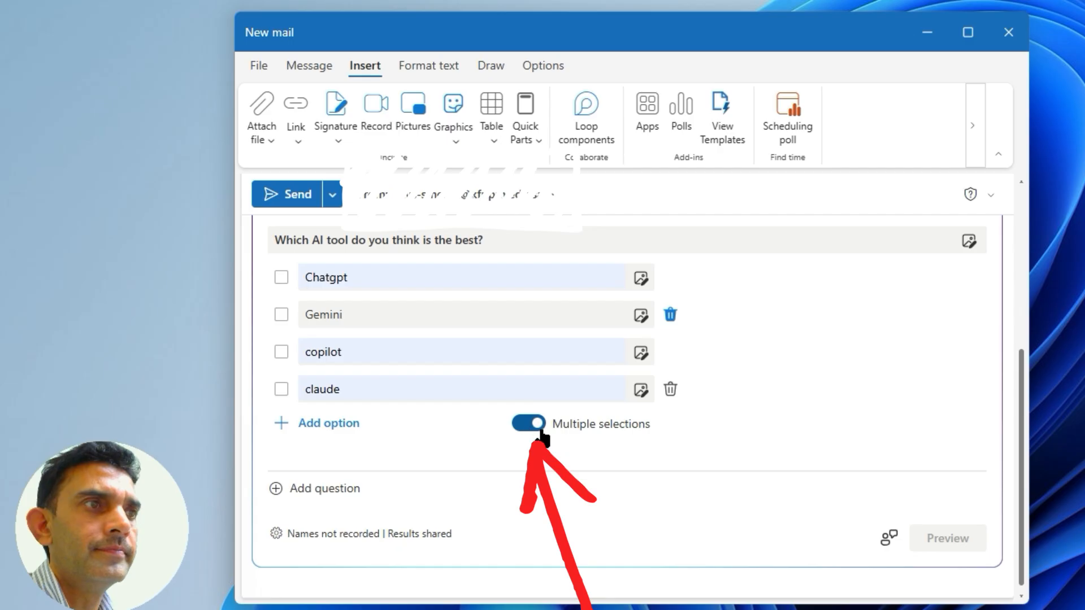
scroll(817, 415, "up", 3)
scroll(817, 415, "down", 3)
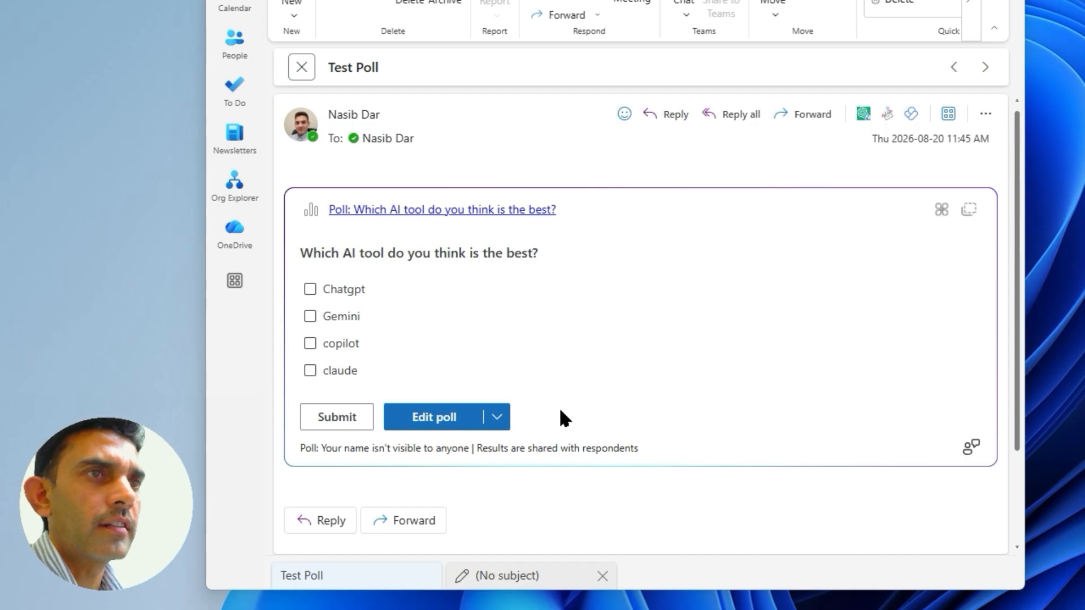
View the results of the poll in the received "Test Poll" email and open the list of further poll actions
left_click(497, 419)
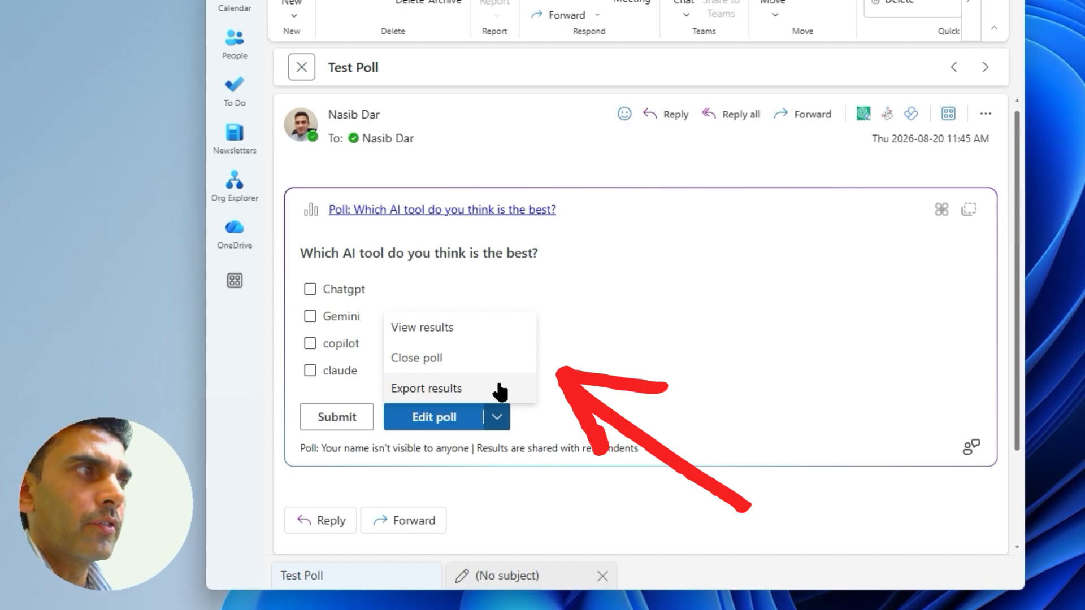
left_click(447, 328)
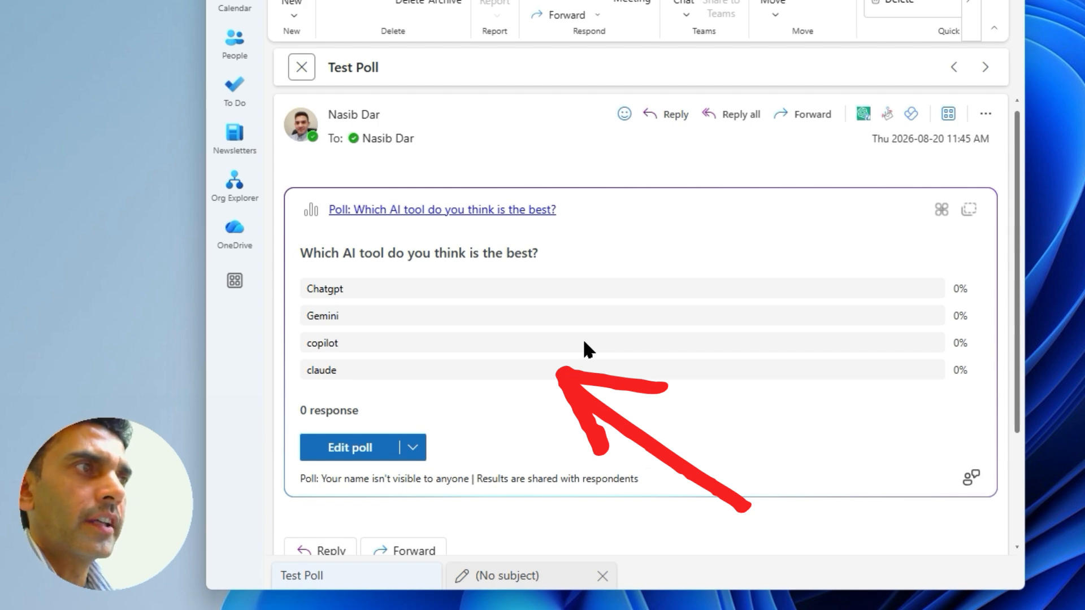
left_click(414, 448)
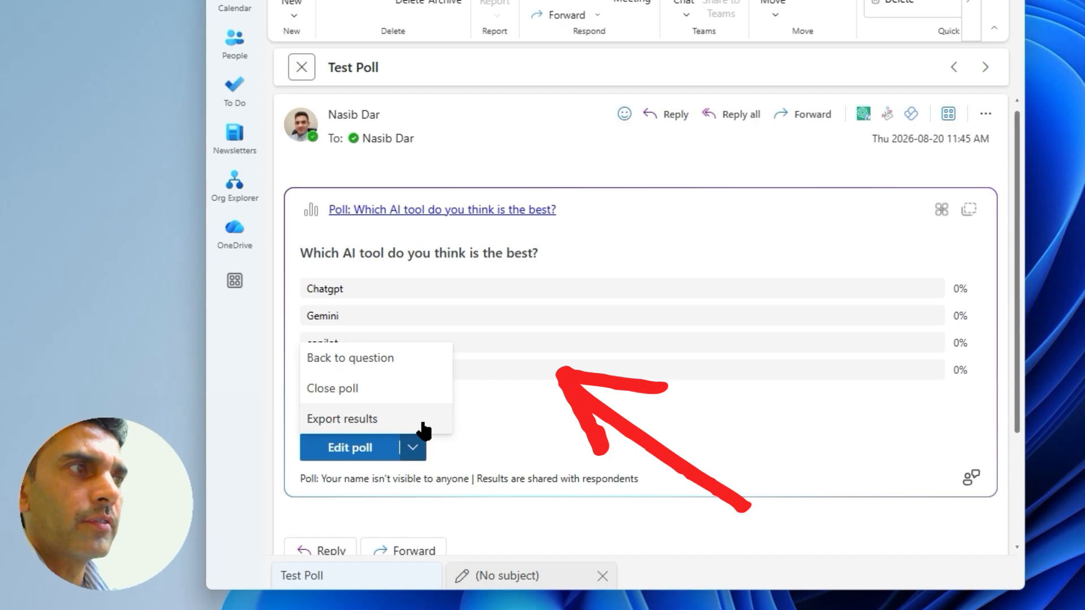